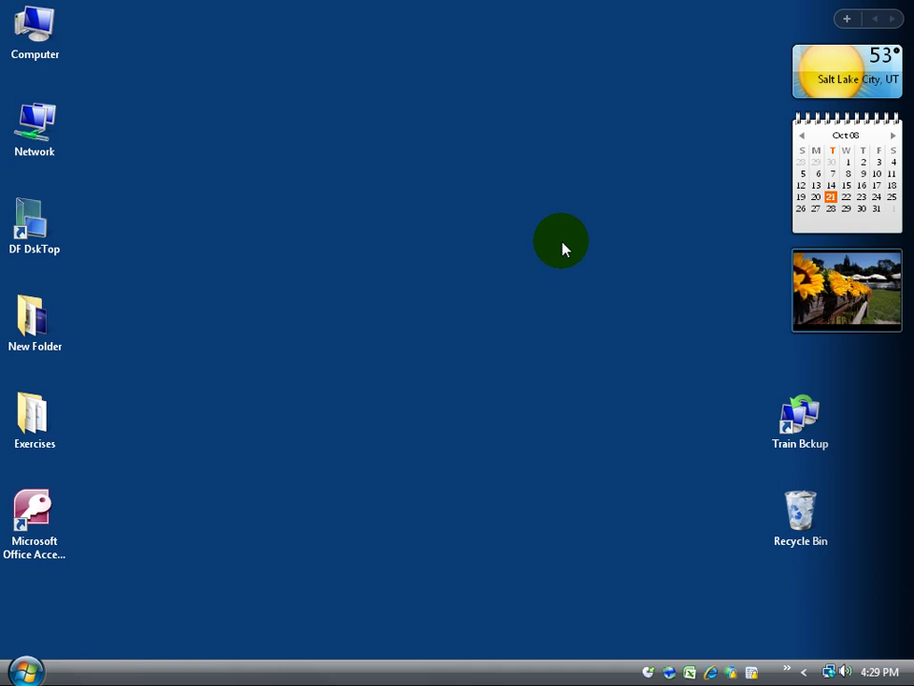
- Open the Exercises folder on the desktop and select the Books.accdb file
double_click(54, 424)
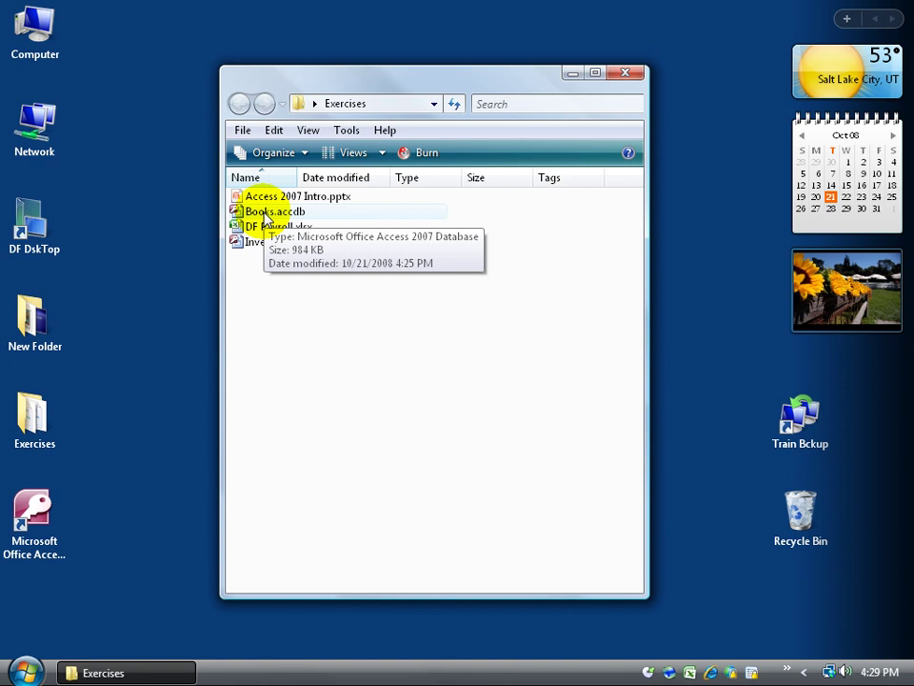
click(282, 218)
- Open Books.accdb in Access and check the navigation pane grouping list, leaving it unchanged
double_click(282, 218)
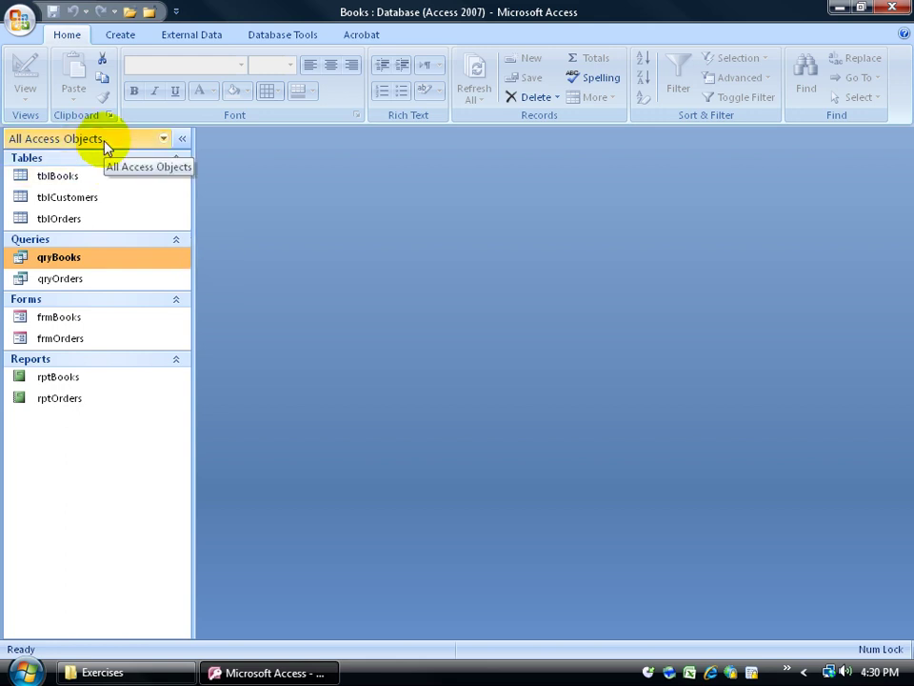
click(162, 140)
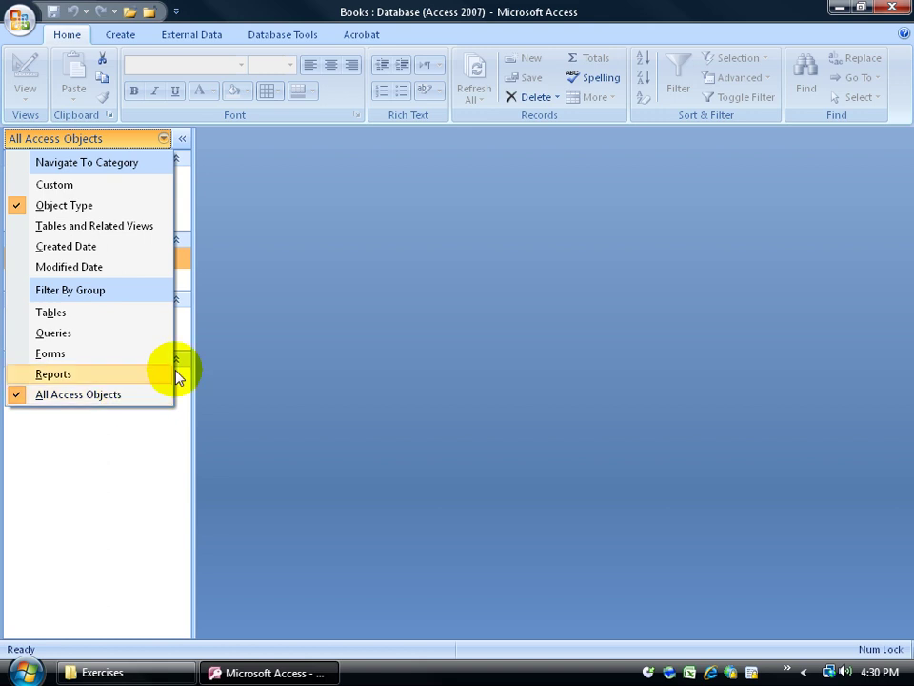
click(439, 311)
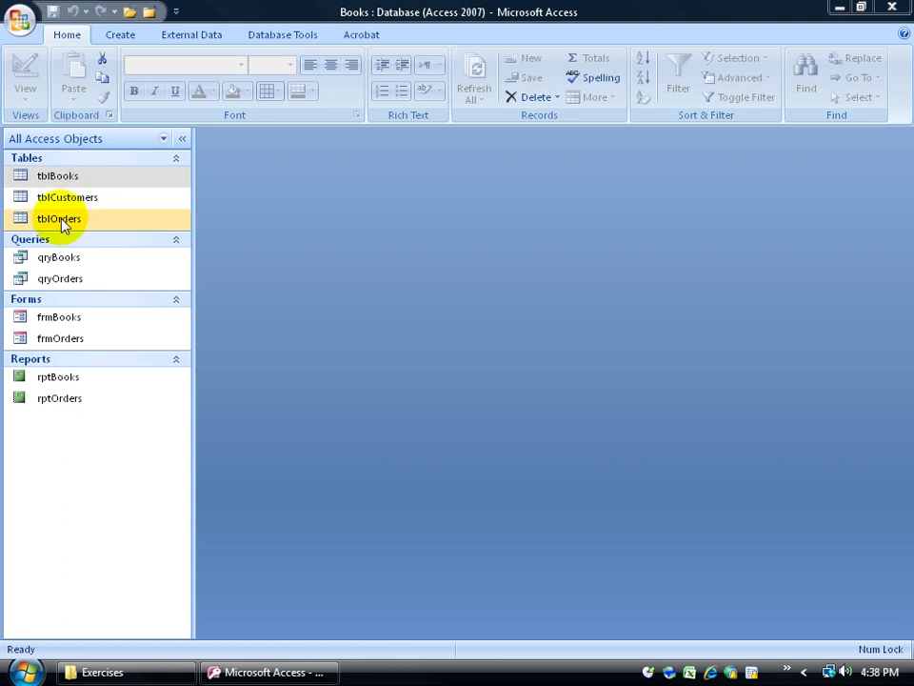
- Open tblBooks, tblCustomers and tblOrders, then go back to the six tblCustomers records
double_click(59, 178)
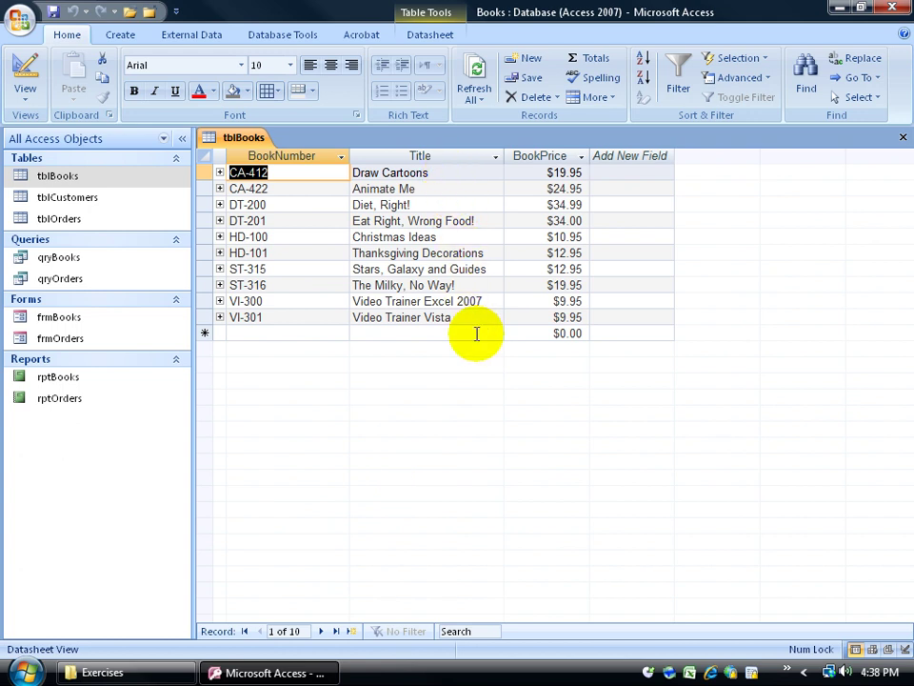
double_click(85, 202)
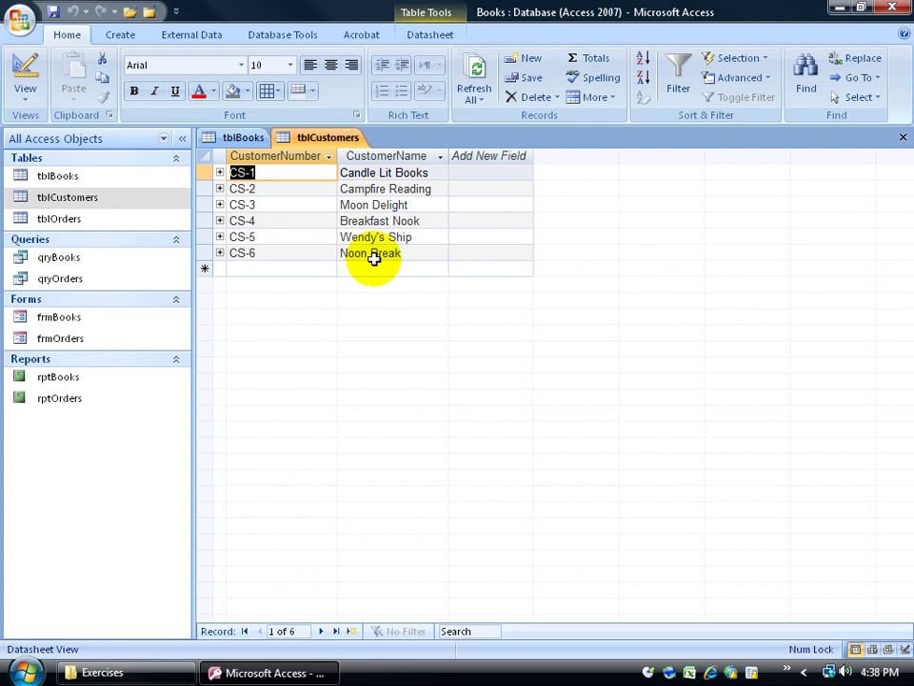
double_click(68, 220)
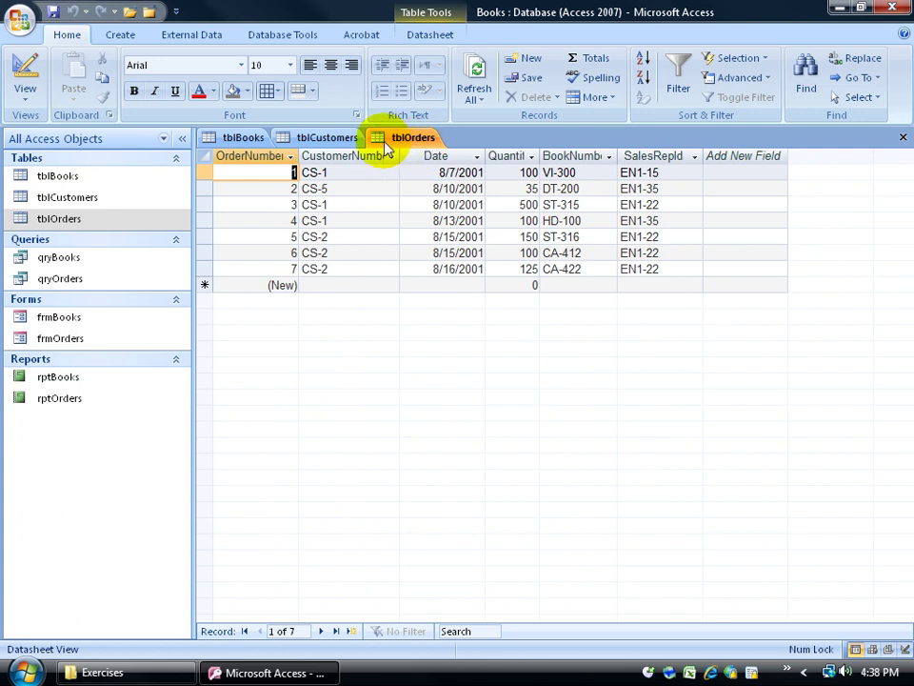
click(341, 140)
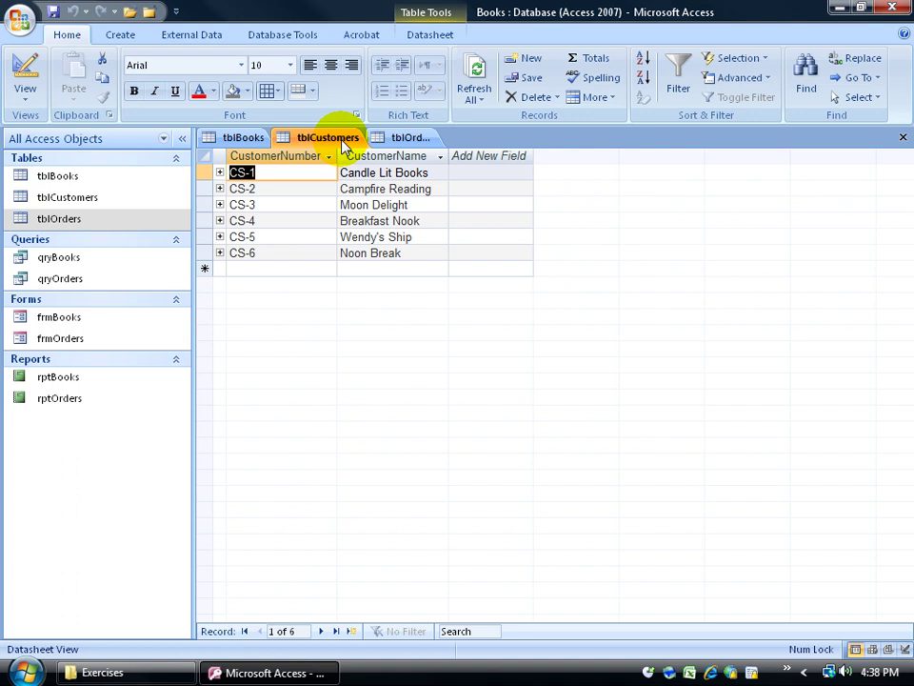
- Close the tblCustomers table, then close all remaining open tables at once
right_click(343, 141)
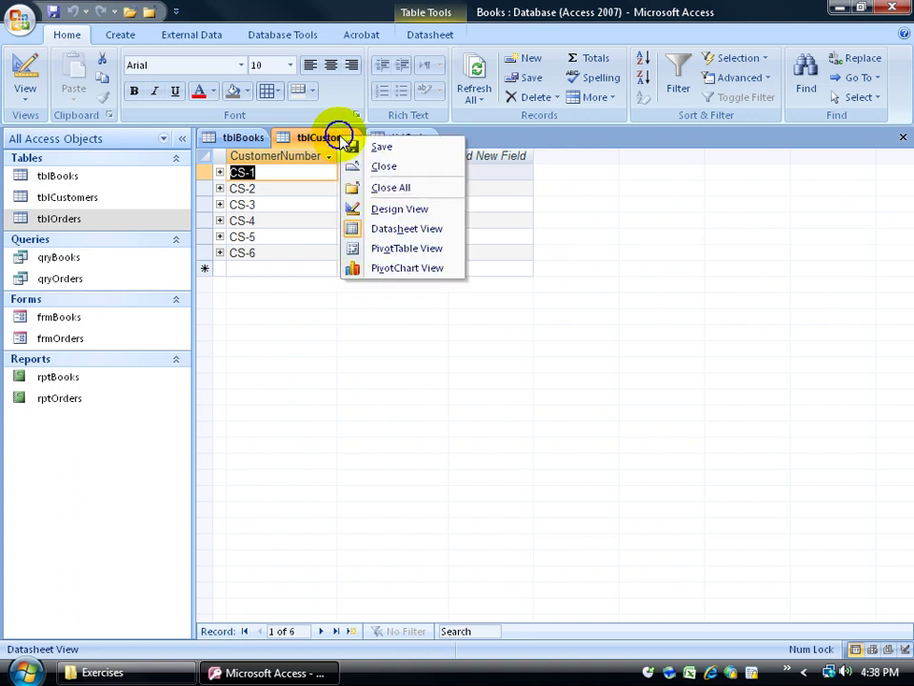
click(374, 166)
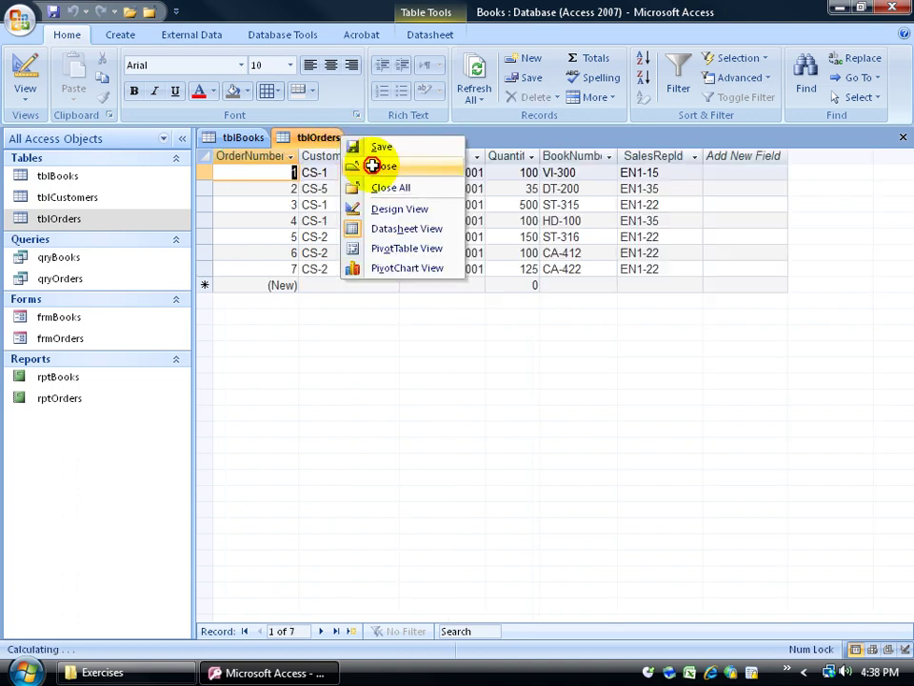
right_click(320, 137)
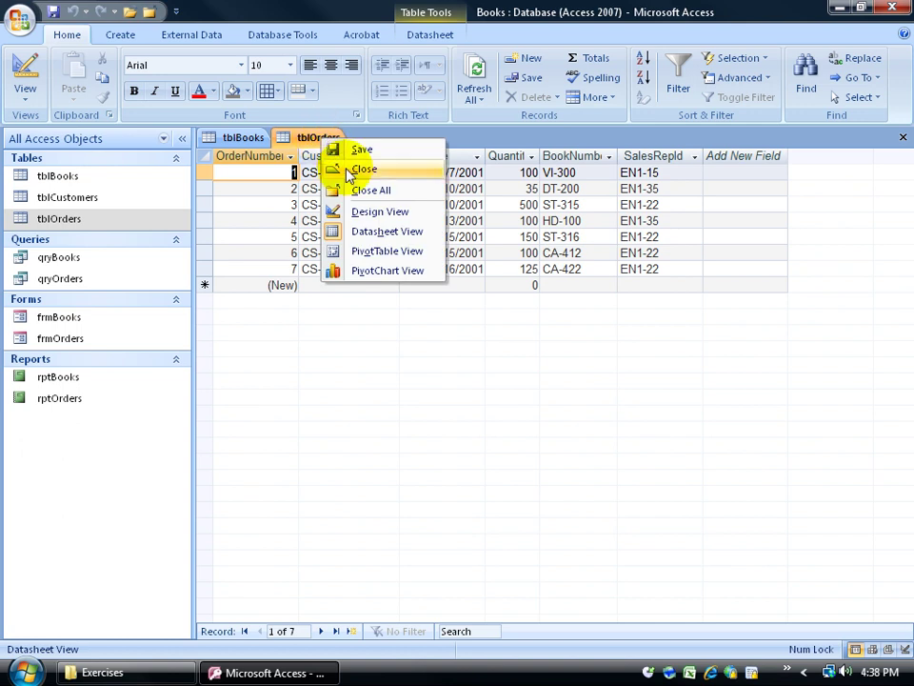
click(359, 190)
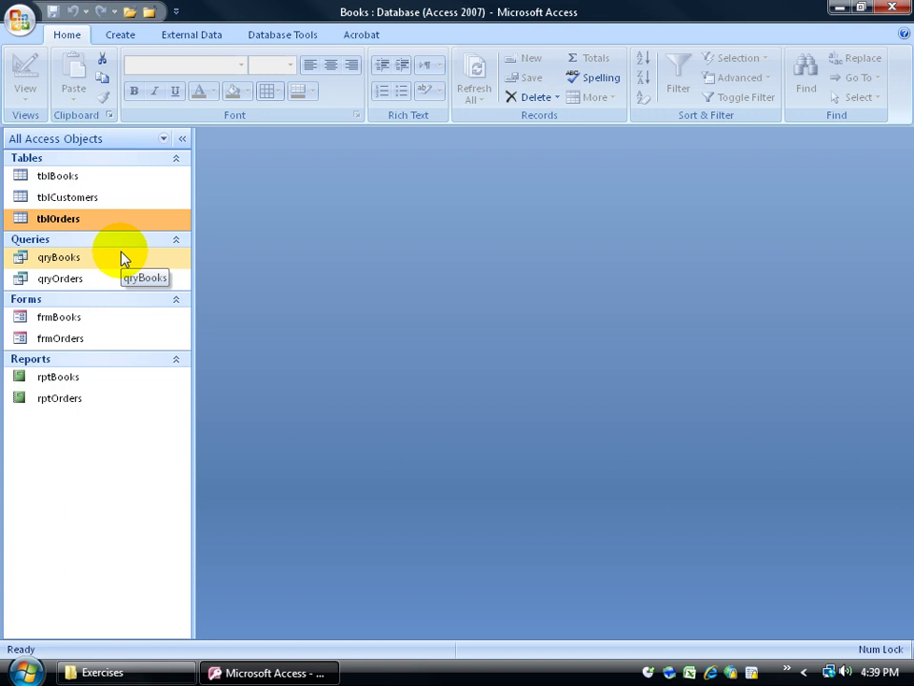
double_click(96, 202)
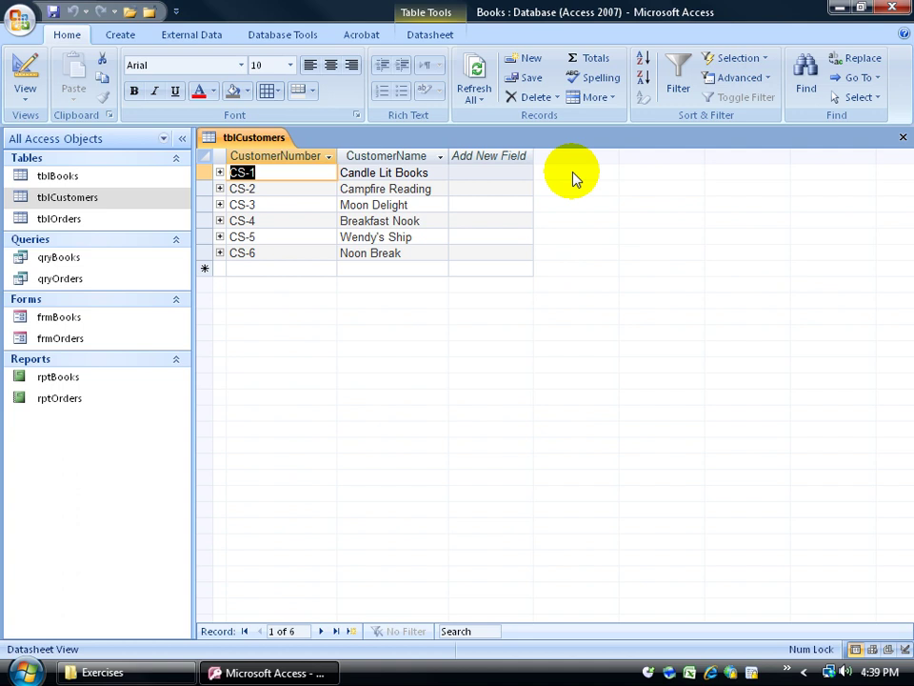
click(904, 140)
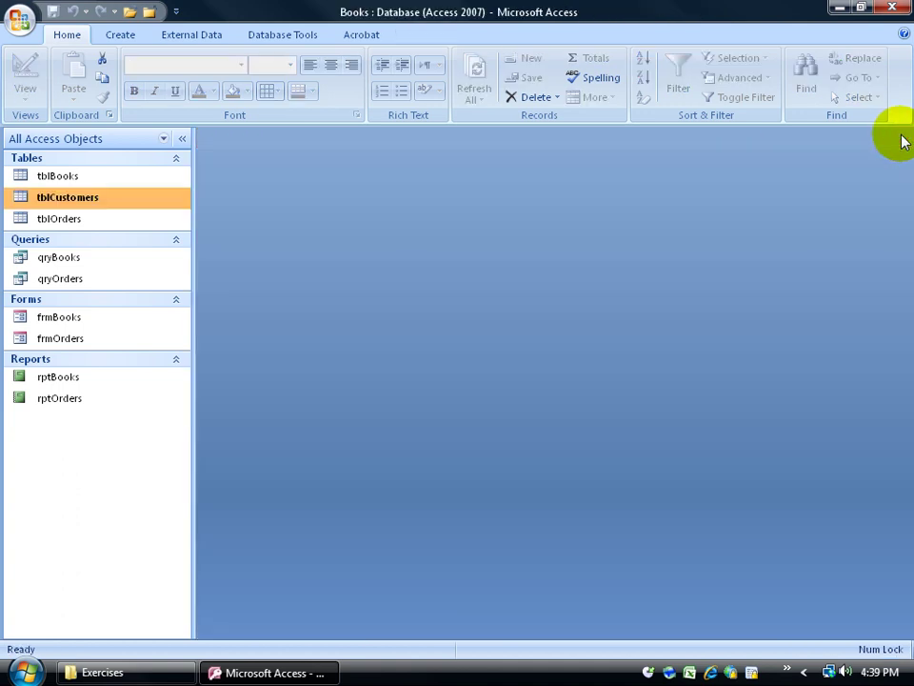
- Open tblBooks and qryBooks, select the BookPrice column, and finish on qryBooks' BookNumber and Title results
double_click(57, 178)
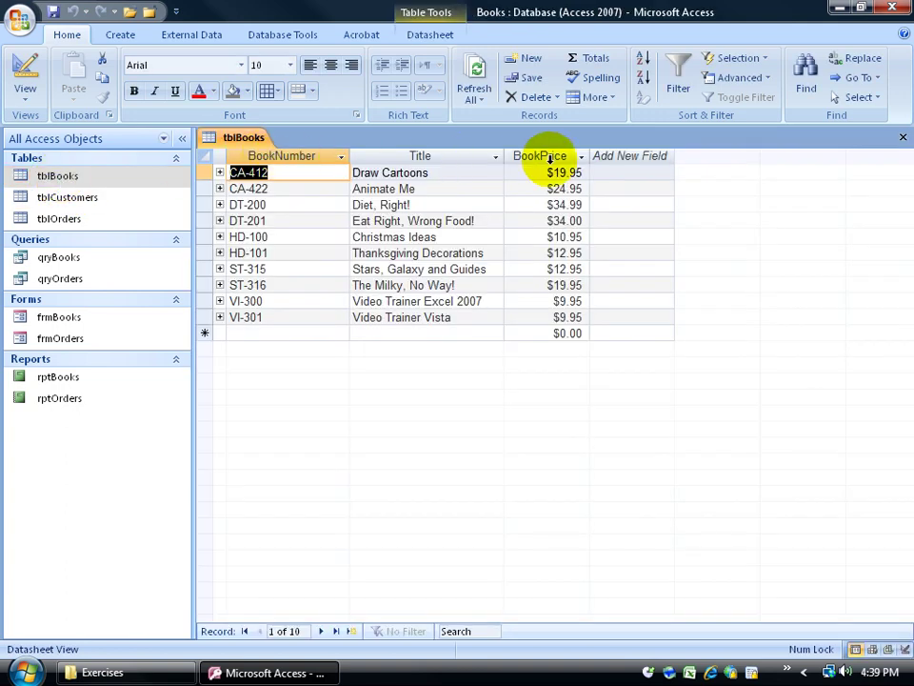
double_click(76, 265)
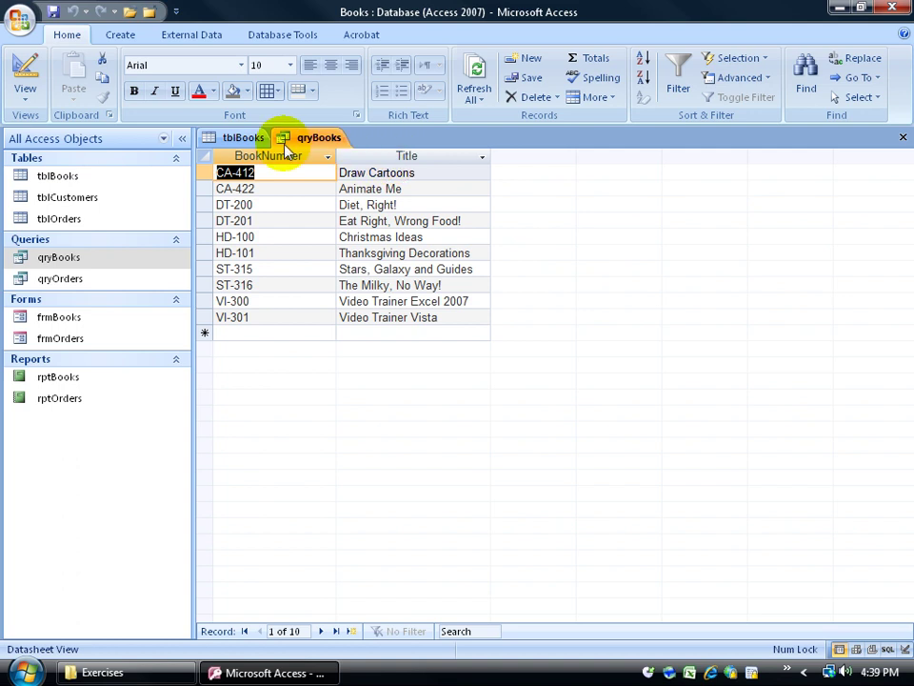
click(241, 139)
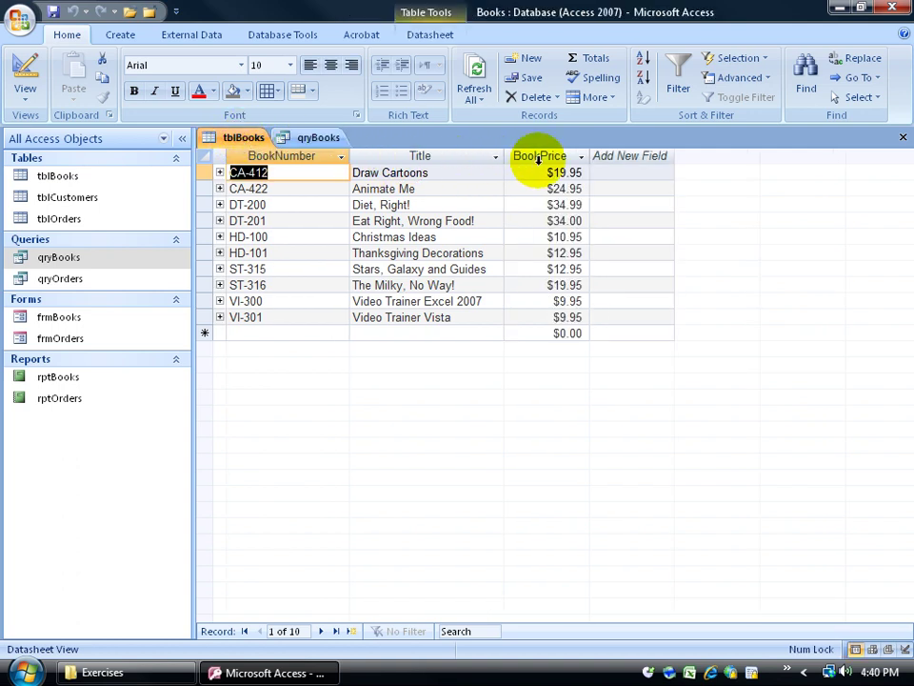
click(320, 139)
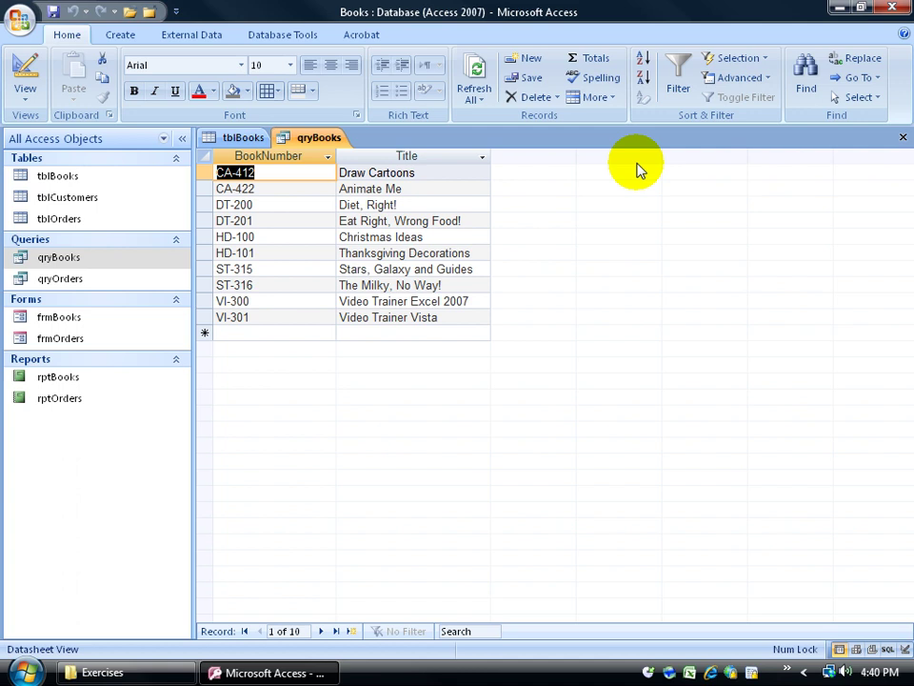
click(243, 137)
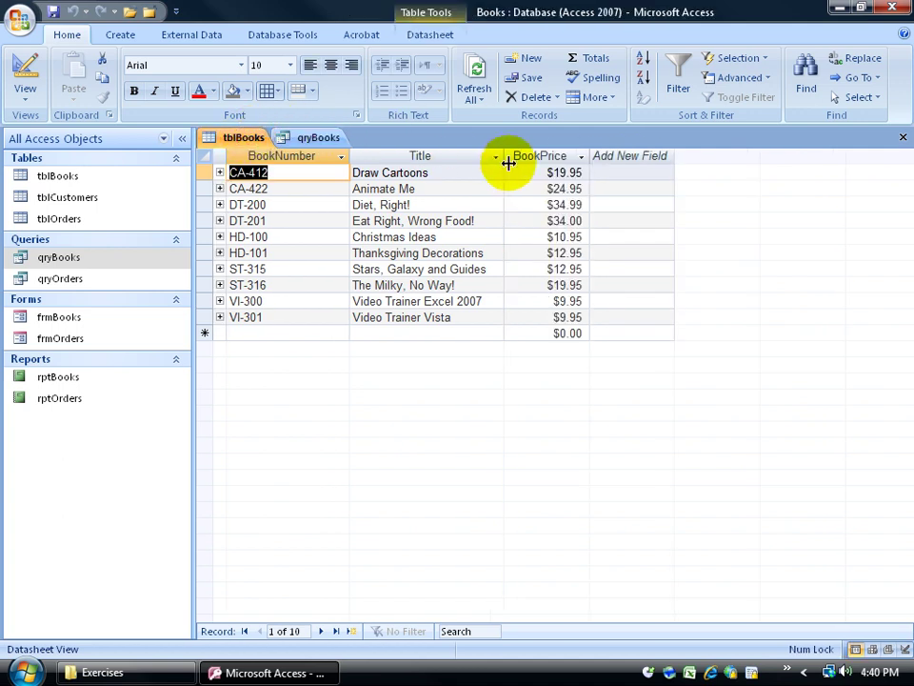
click(530, 156)
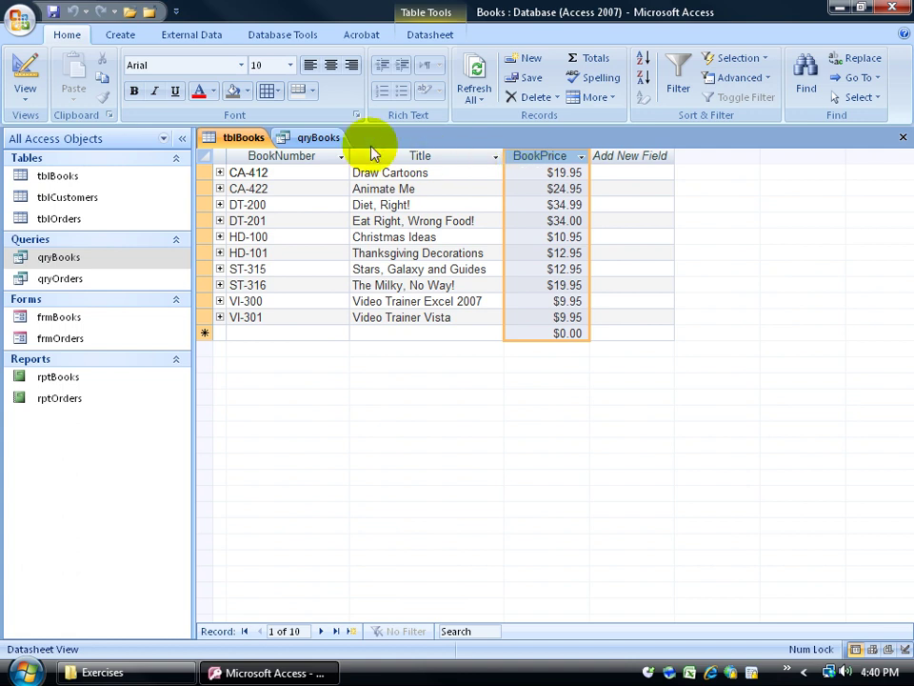
click(322, 138)
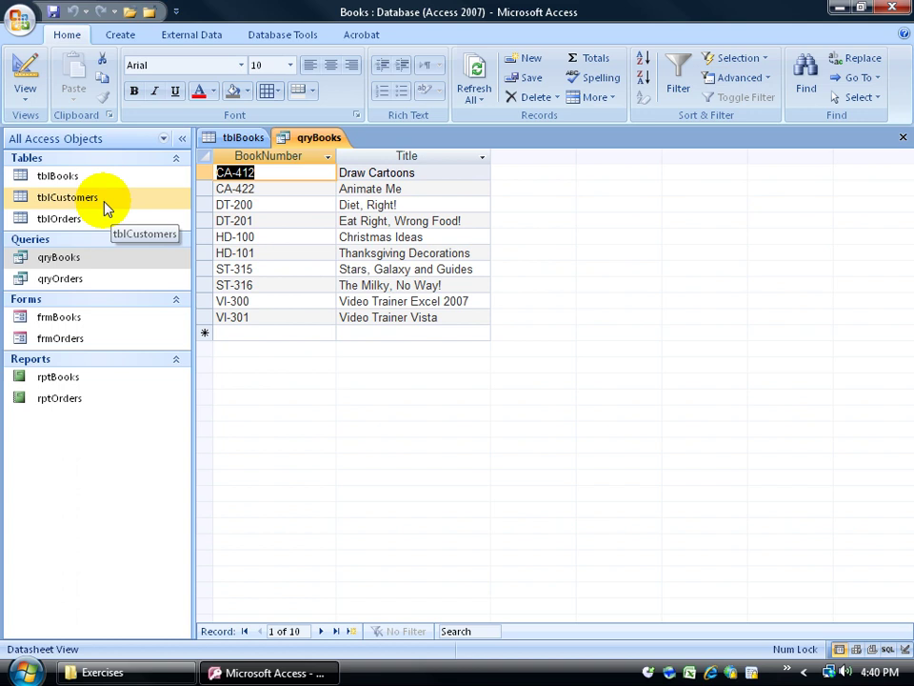
- Close all open objects and reopen only the tblBooks table
right_click(333, 153)
click(359, 194)
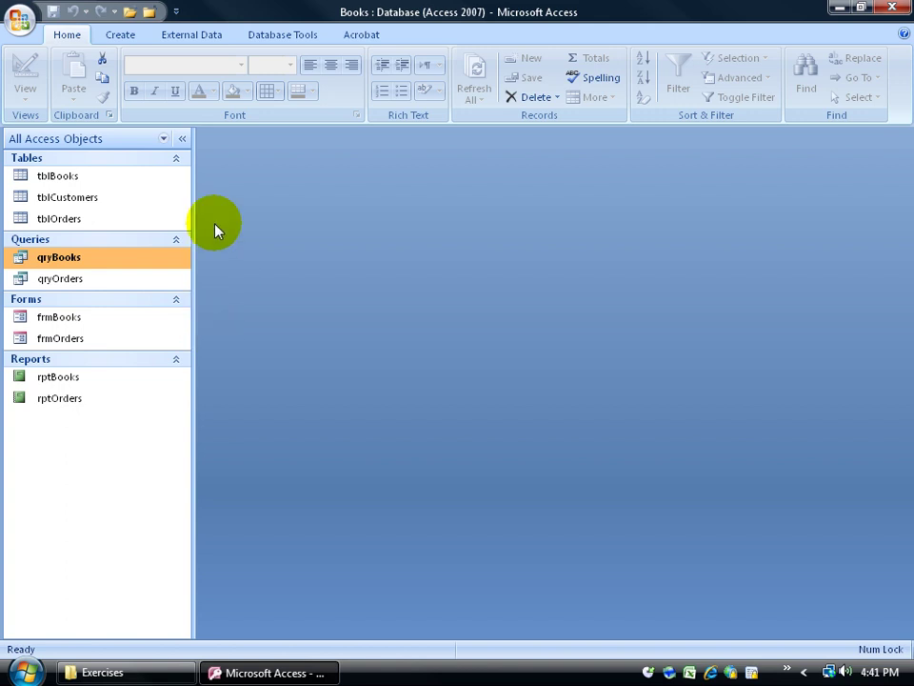
double_click(78, 177)
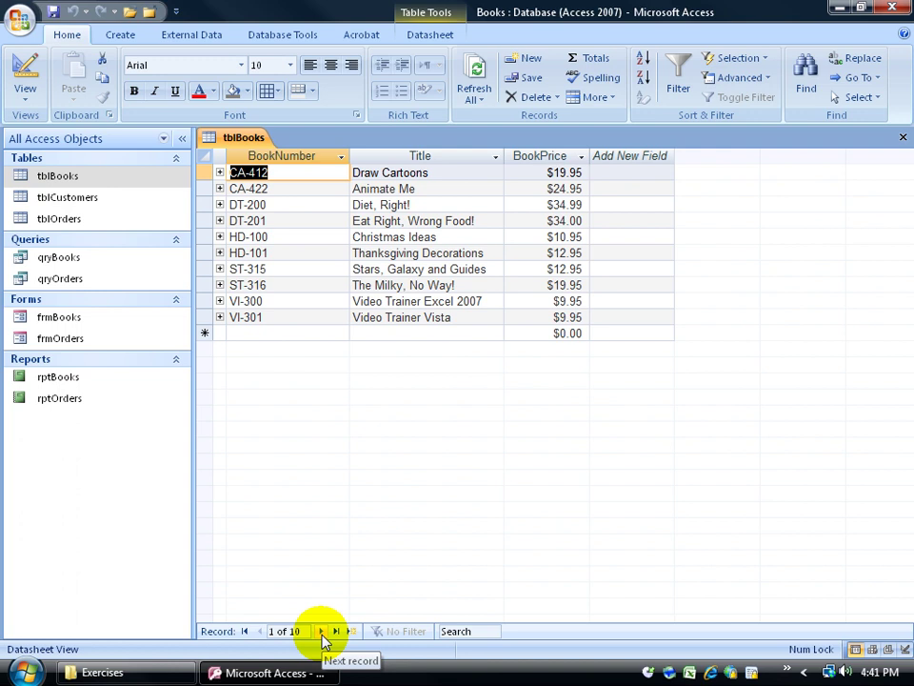
- Step through records CA-422, DT-200 and DT-201, then jump straight to record 6
click(321, 632)
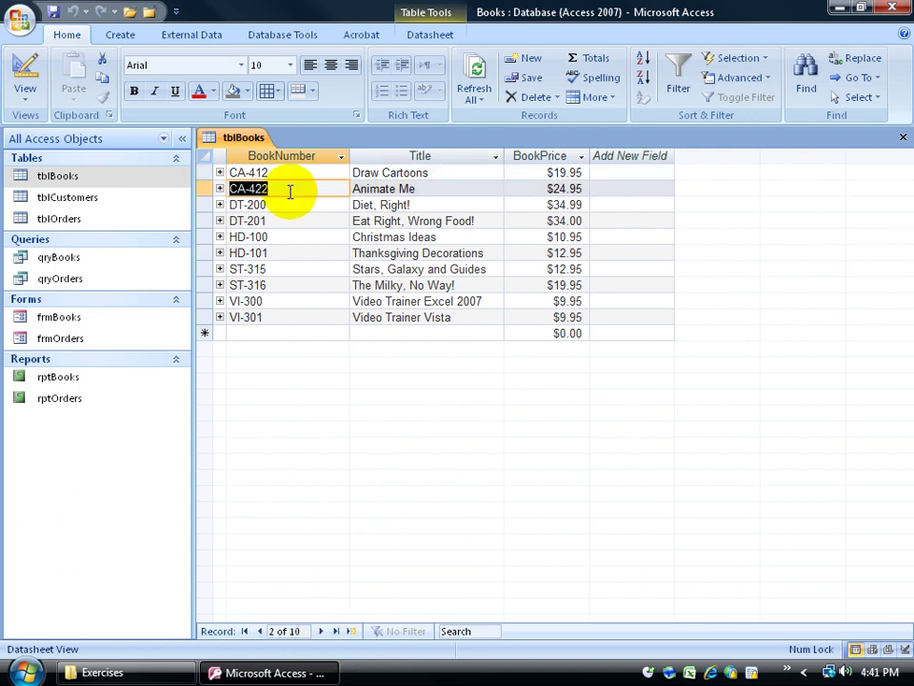
click(324, 632)
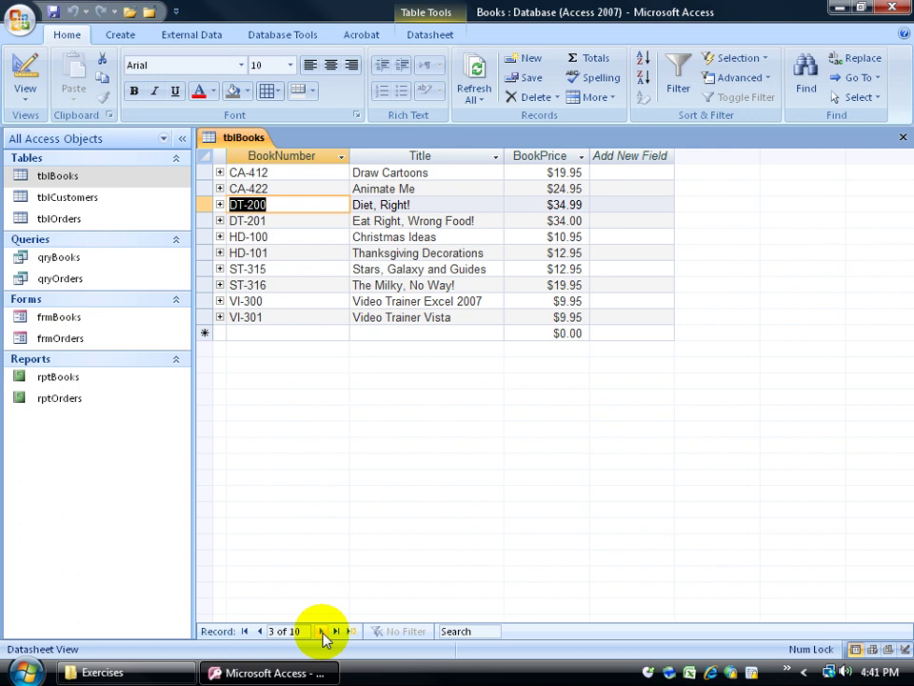
click(324, 632)
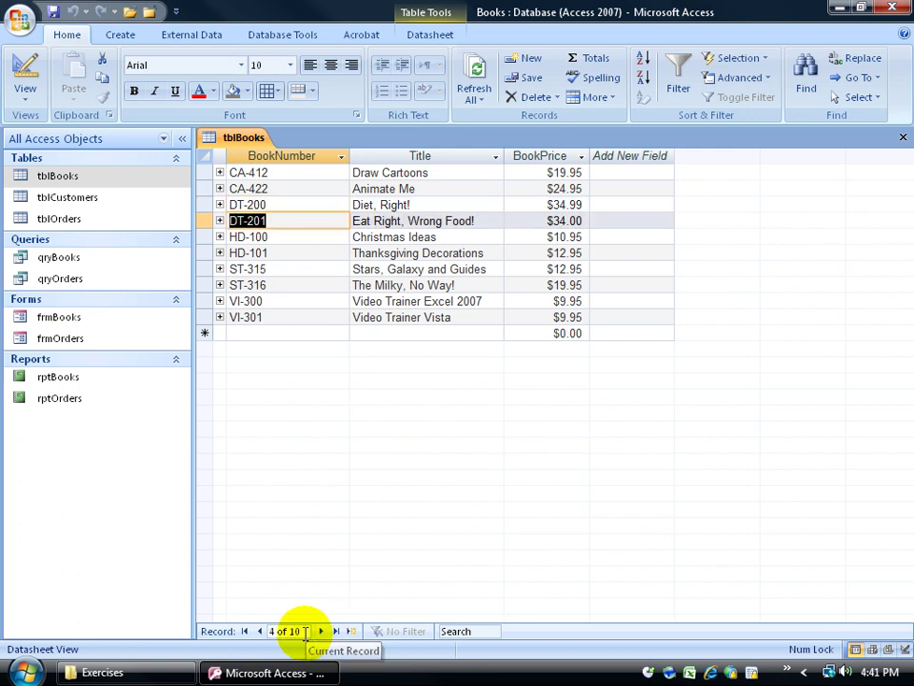
click(285, 632)
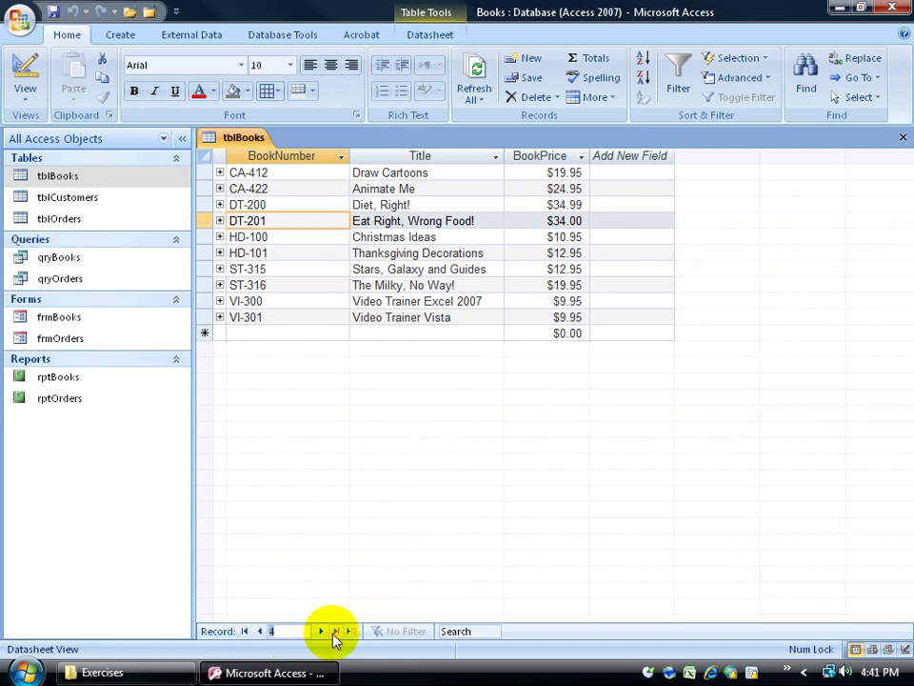
key(BackSpace)
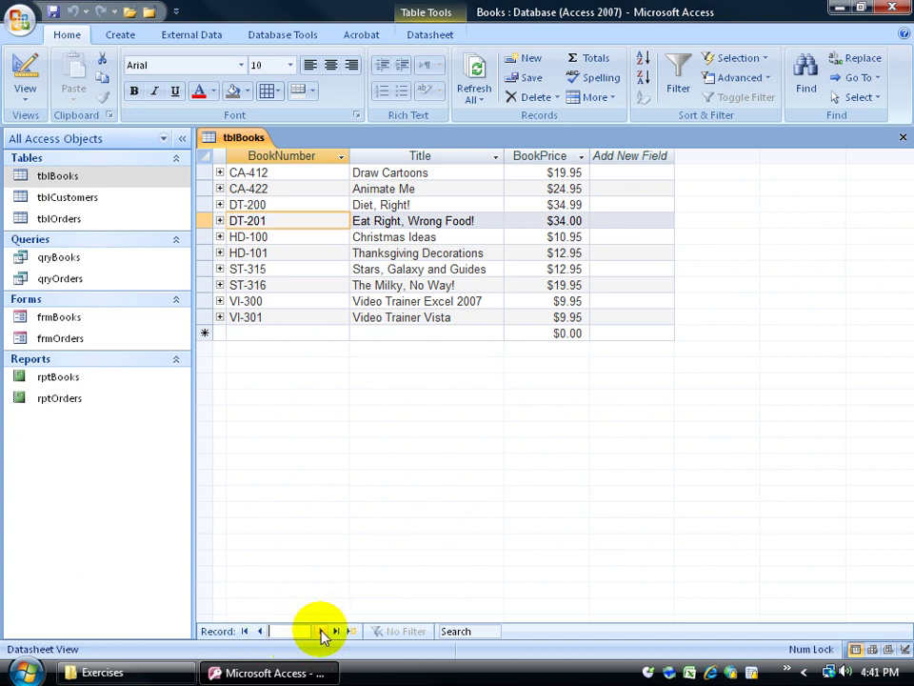
text(6)
key(Return)
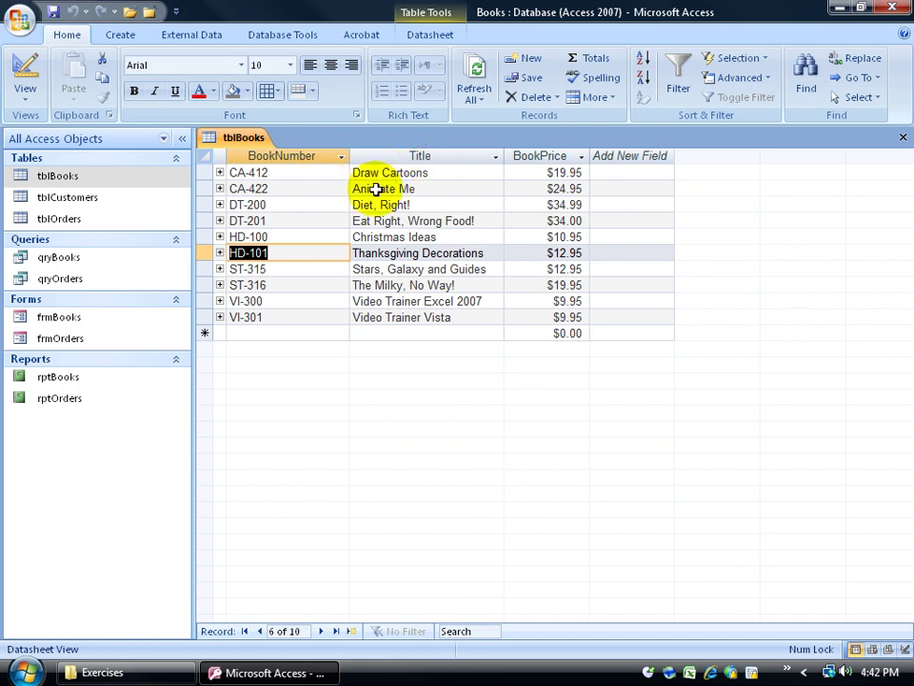
- Open frmBooks on CA-412 Draw Cartoons, compare it with tblBooks, and end on the form
double_click(57, 326)
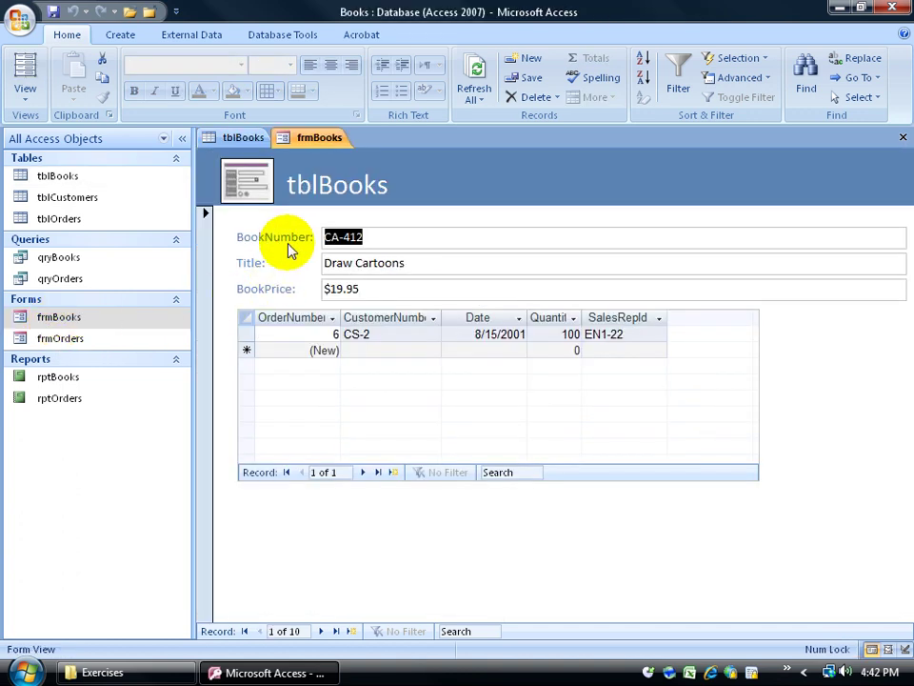
click(242, 139)
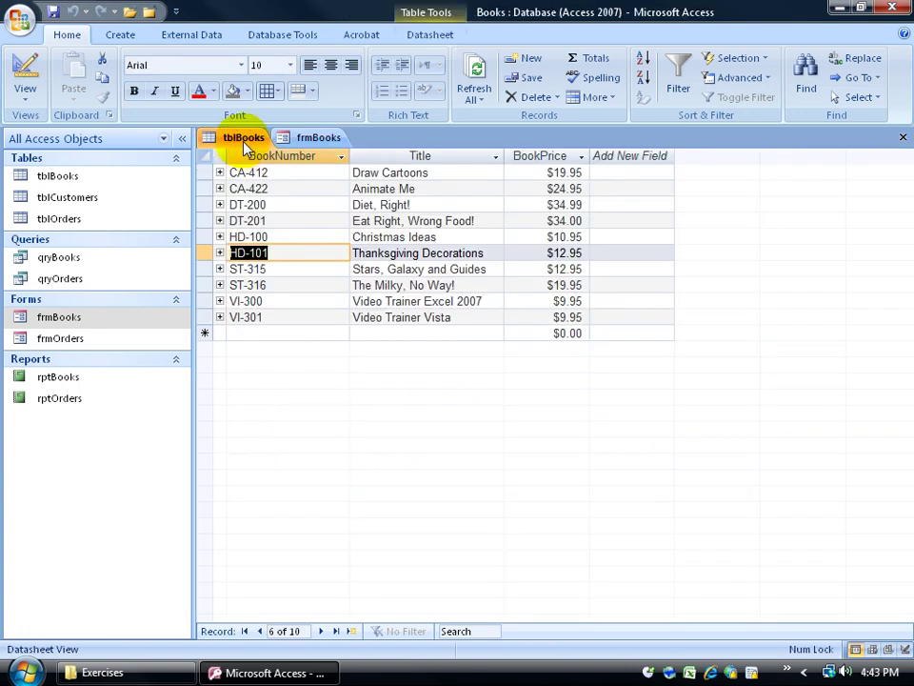
click(318, 139)
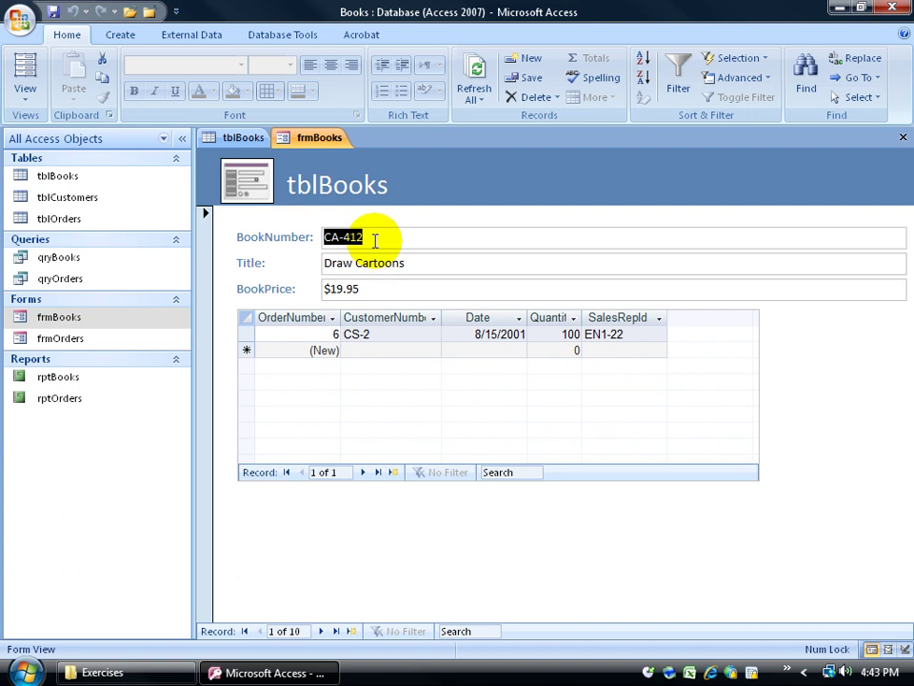
click(250, 139)
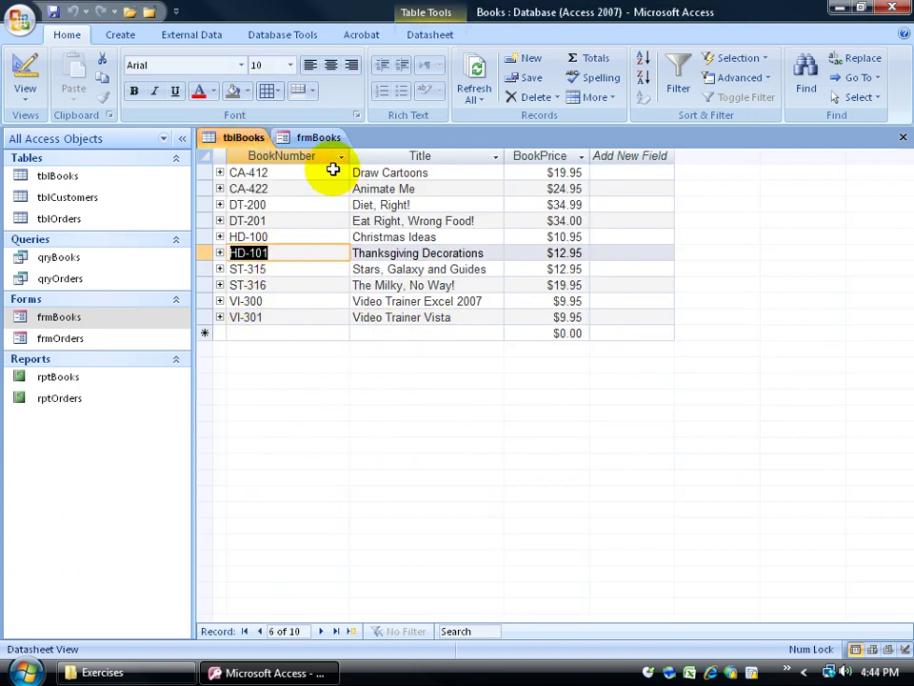
click(324, 140)
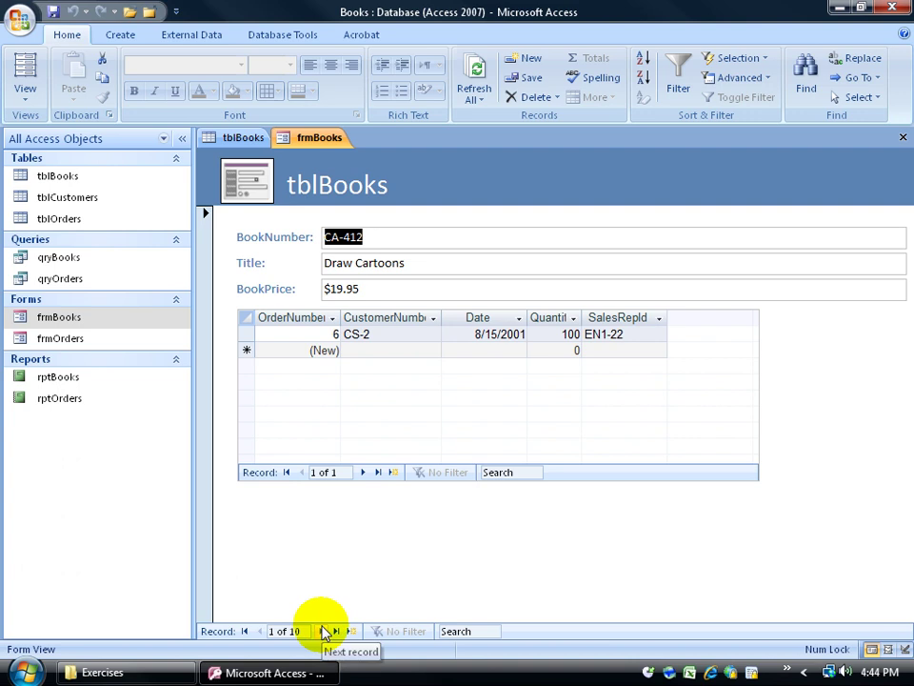
- Advance frmBooks three records to HD-100 Christmas Ideas, briefly checking tblBooks before returning
click(325, 631)
click(324, 631)
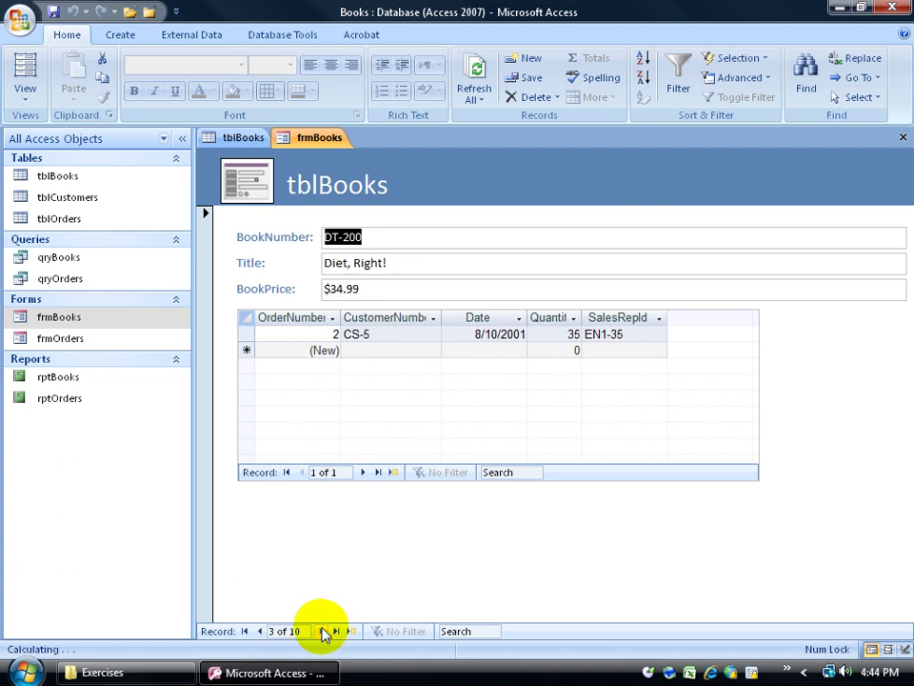
click(325, 632)
click(325, 632)
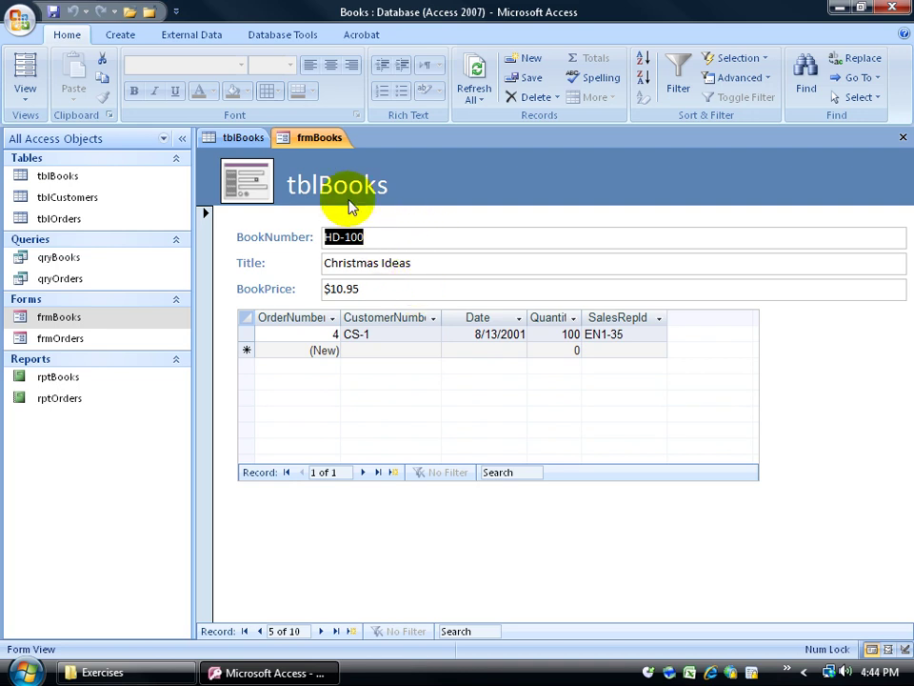
click(247, 137)
click(293, 139)
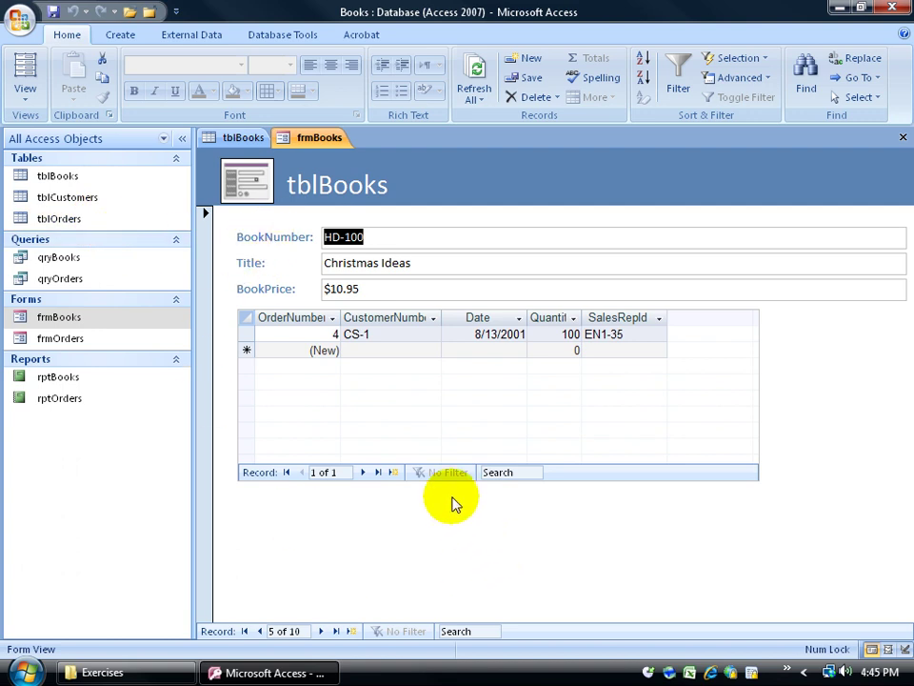
- Close the frmBooks form, leaving tblBooks on record 6, HD-101 Thanksgiving Decorations
right_click(325, 140)
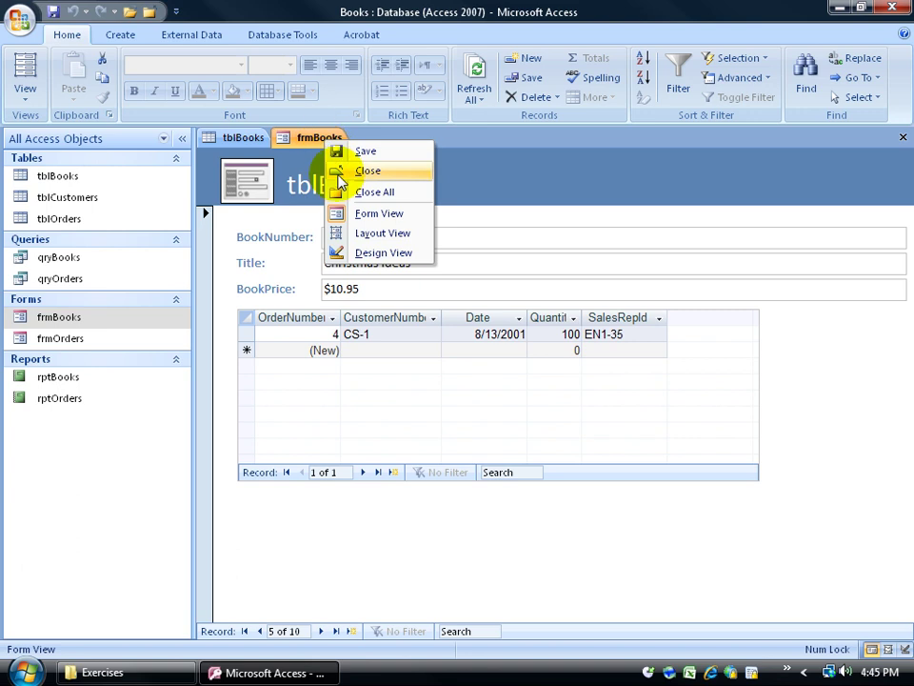
click(340, 177)
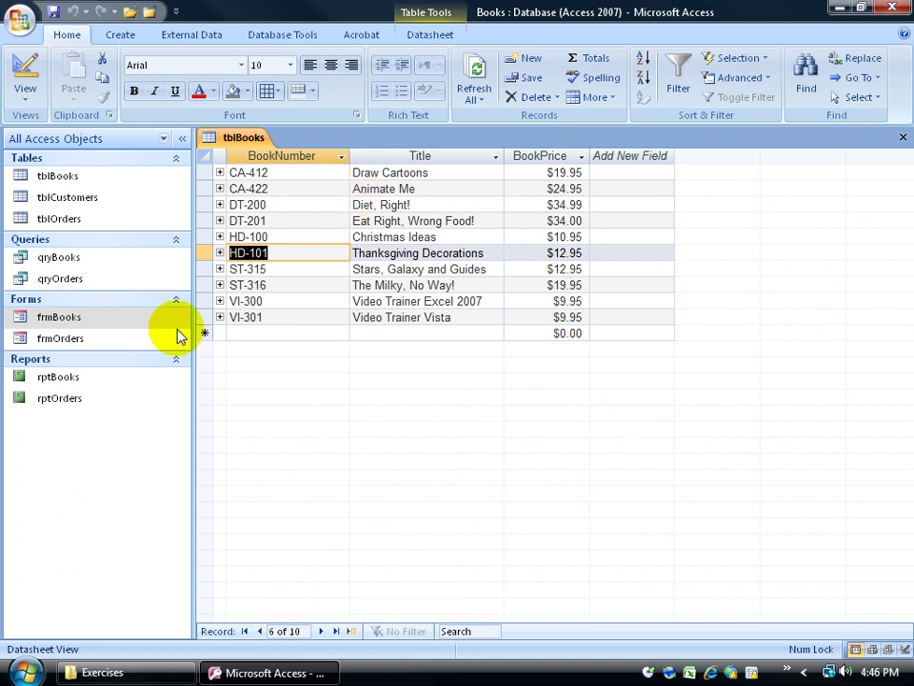
- Open the rptBooks report of ten book prices totalling $190.59, then return to tblBooks
double_click(67, 381)
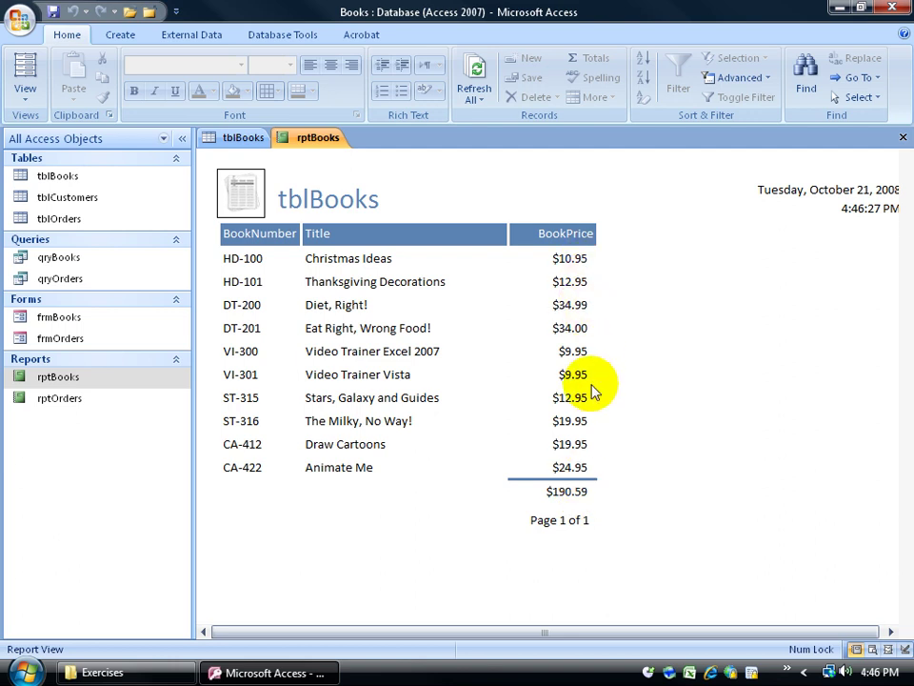
click(249, 140)
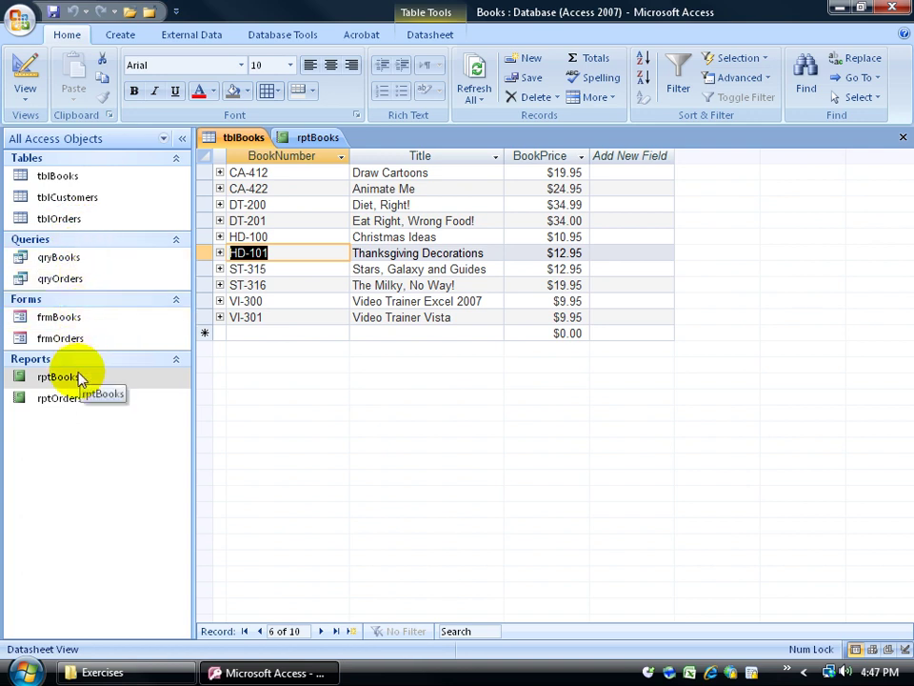
- Switch back to the rptBooks report and select the HD-100 book number text
click(305, 141)
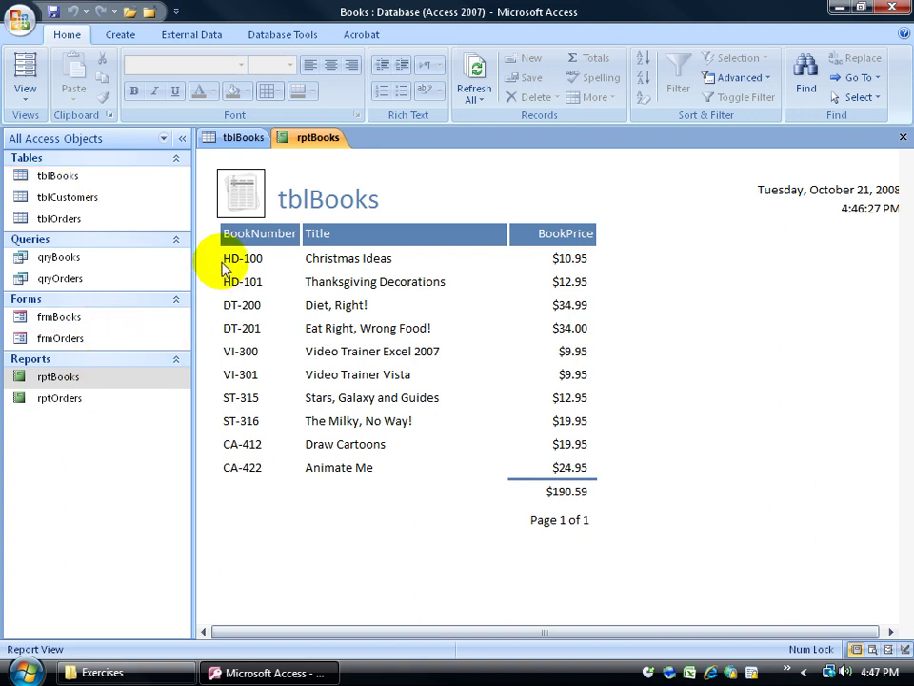
drag(232, 258, 301, 261)
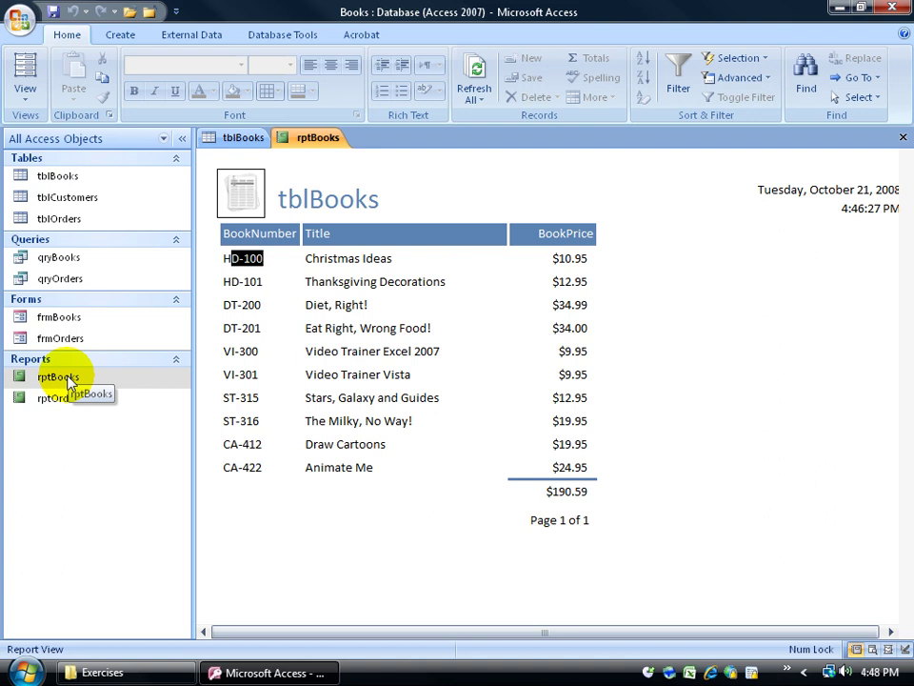
- Use Close All on the rptBooks tab to close both the report and the tblBooks table
right_click(322, 139)
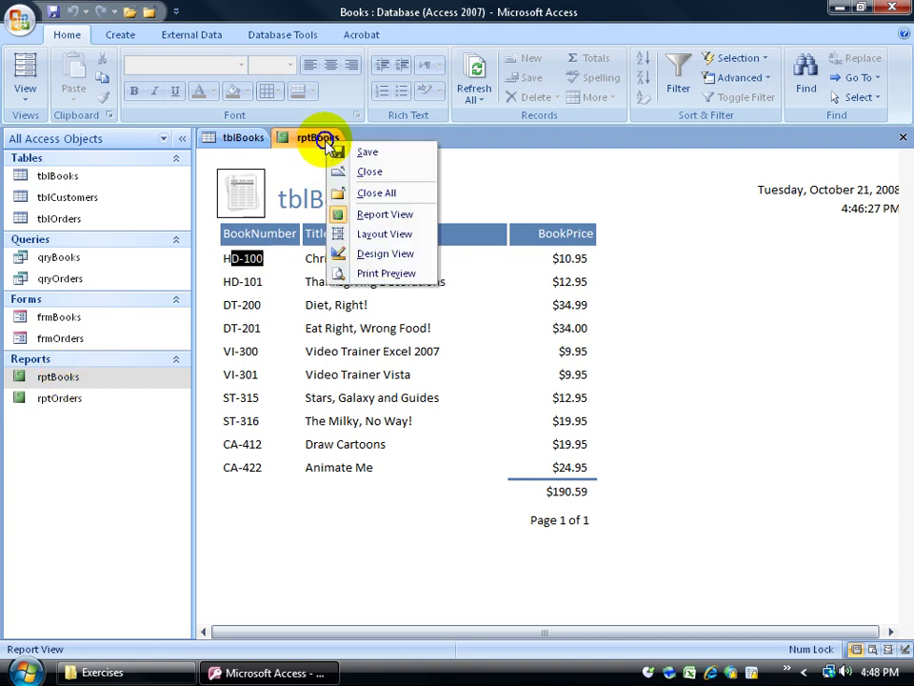
click(353, 192)
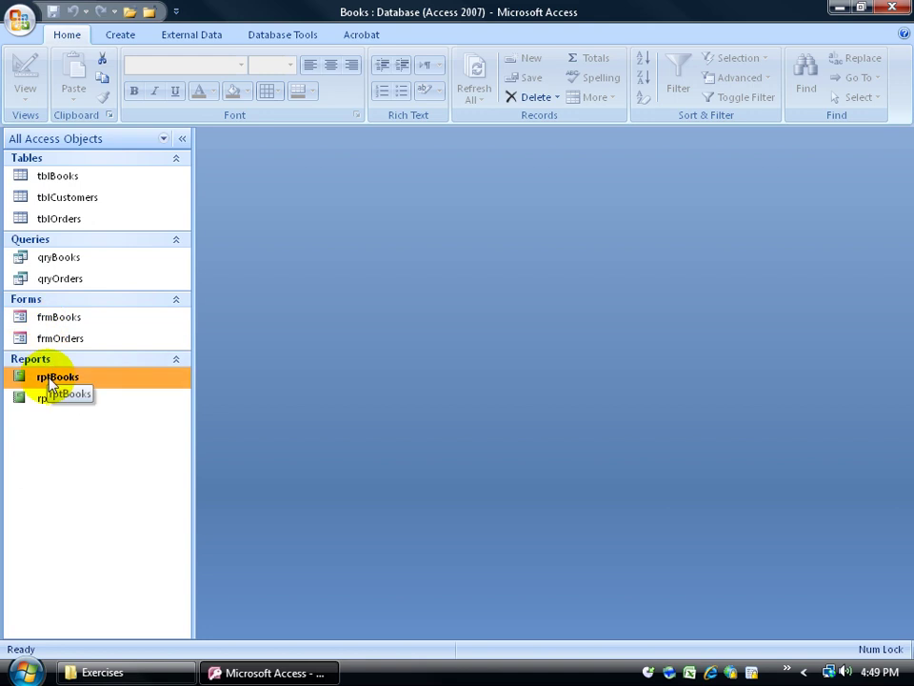
- Open the frmBooks form from the Navigation Pane and switch it to Design View
click(67, 322)
double_click(67, 322)
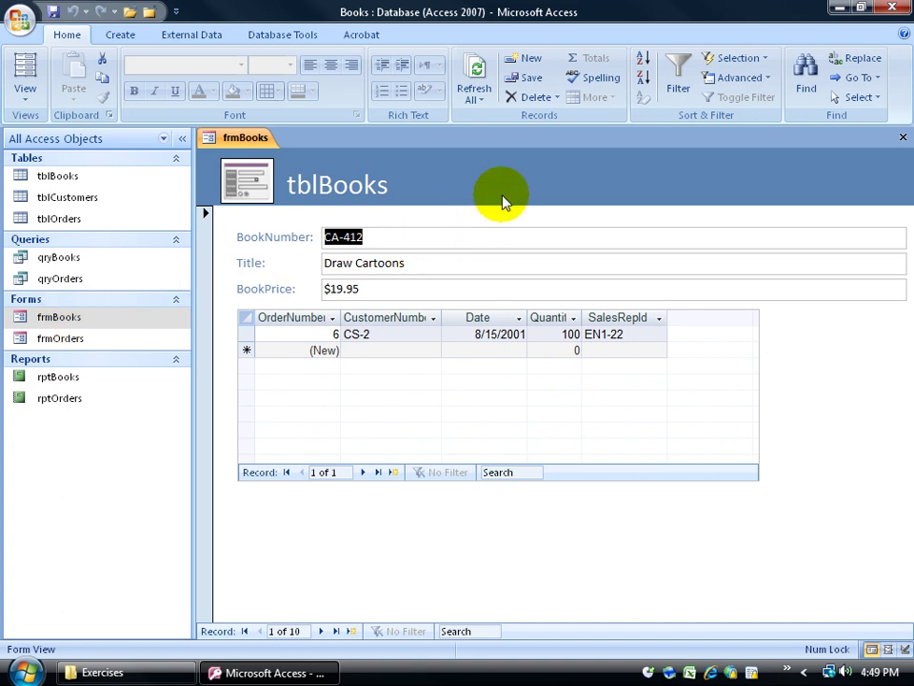
right_click(245, 139)
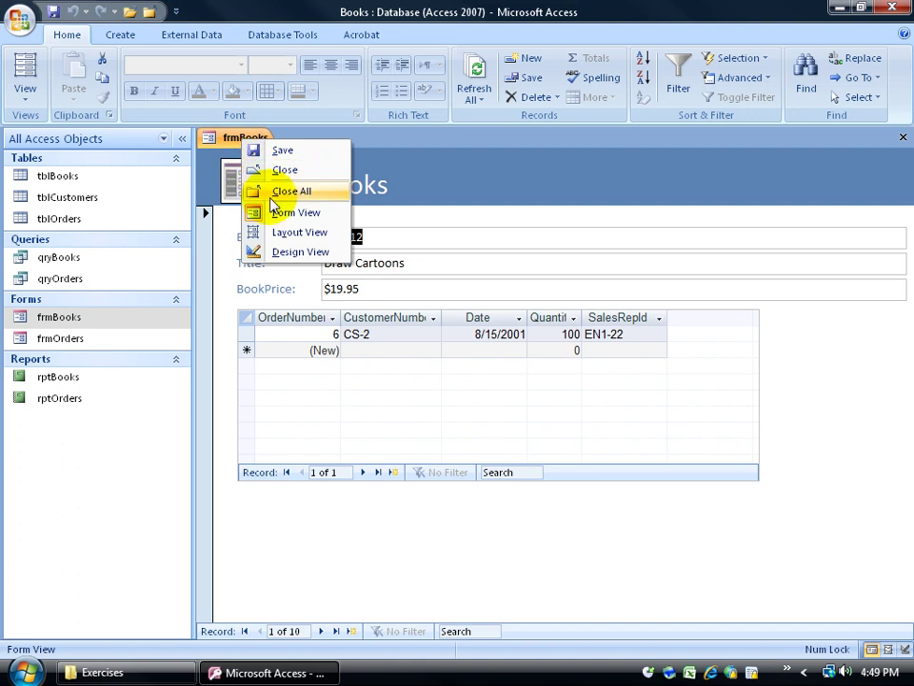
click(282, 252)
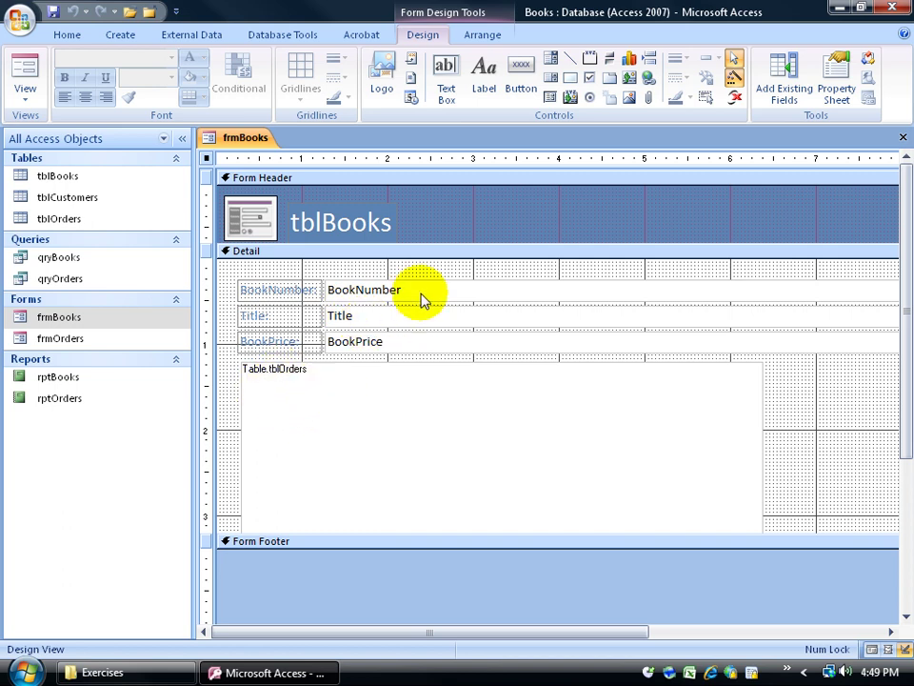
- Show the form's Property Sheet and review the Record Source choices, leaving it as tblBooks
click(843, 91)
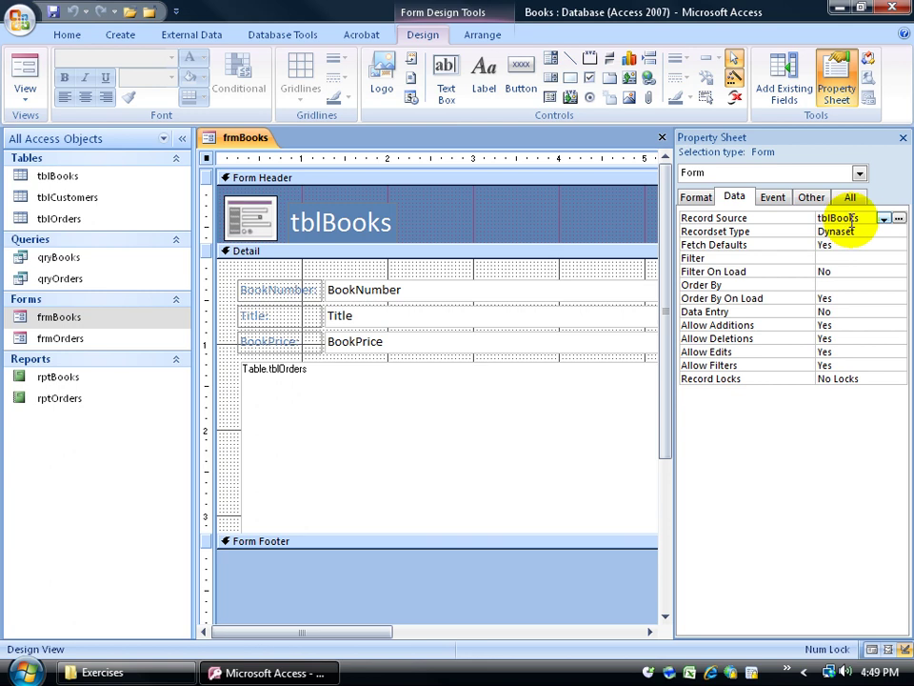
click(884, 219)
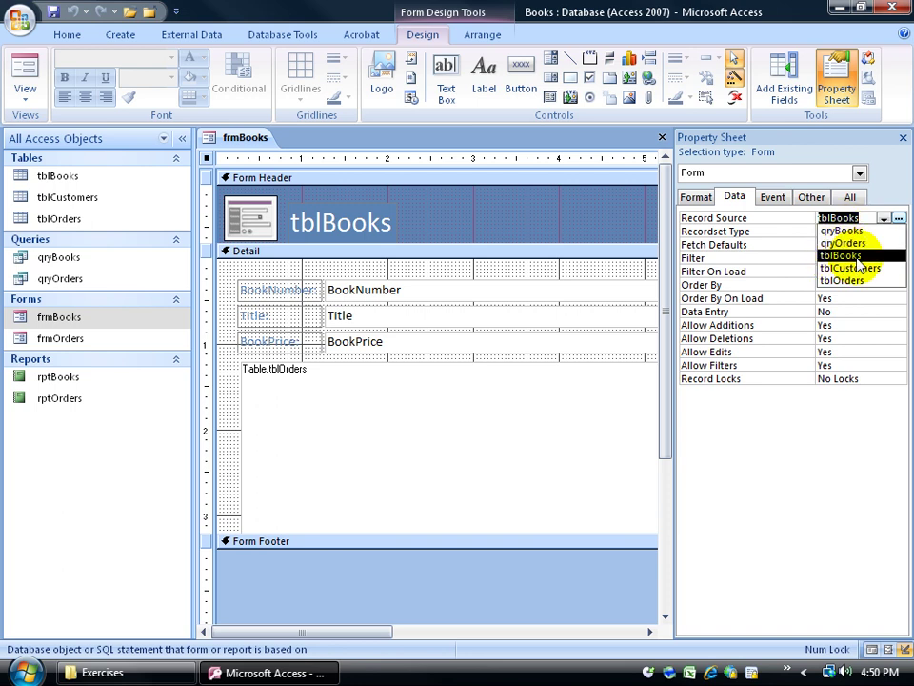
click(883, 176)
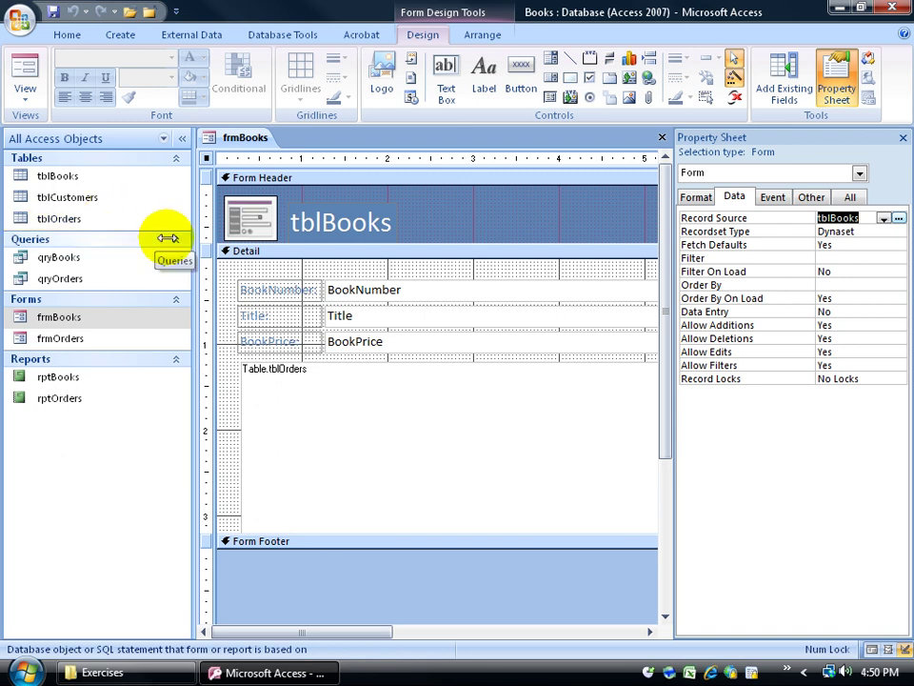
click(885, 219)
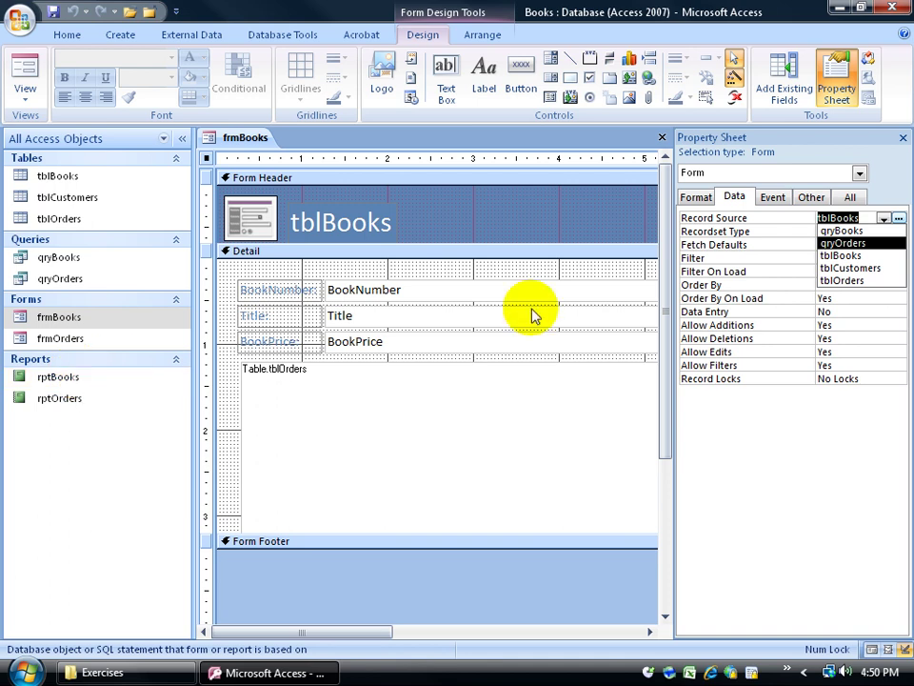
click(903, 138)
- Hide the Property Sheet, then close the frmBooks design view
click(902, 138)
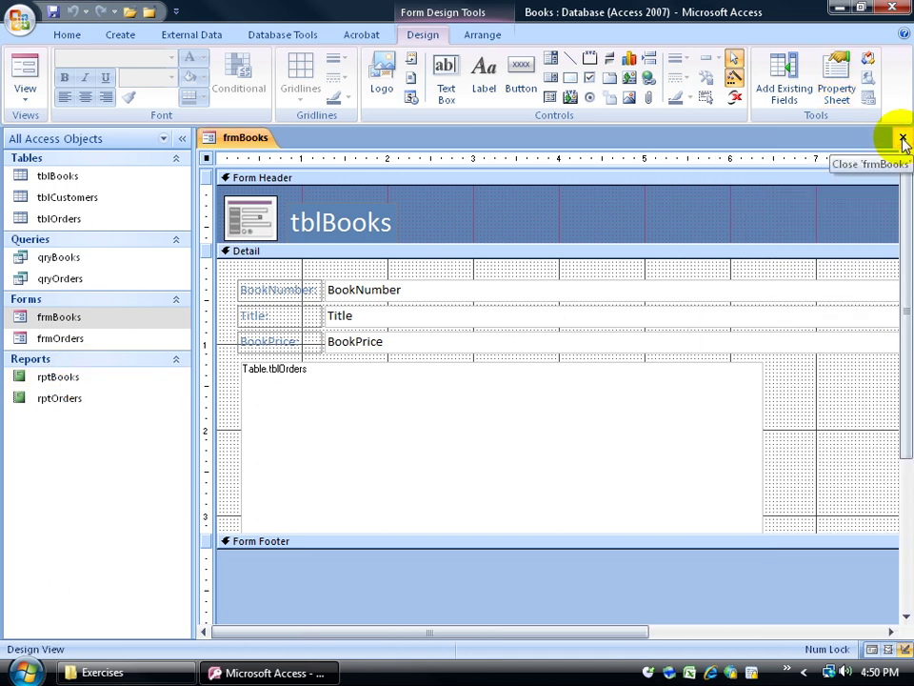
click(903, 138)
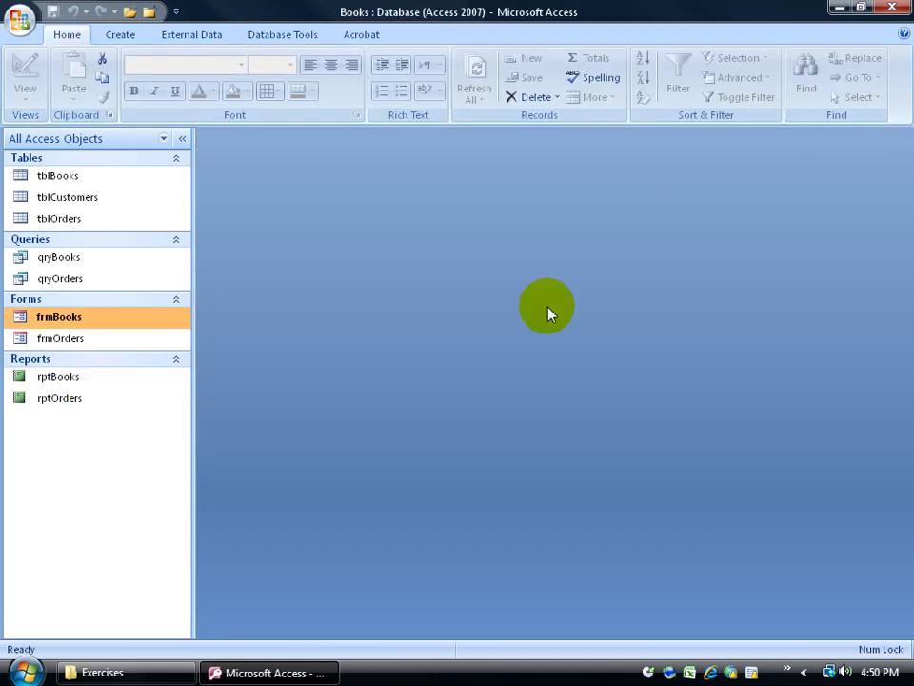